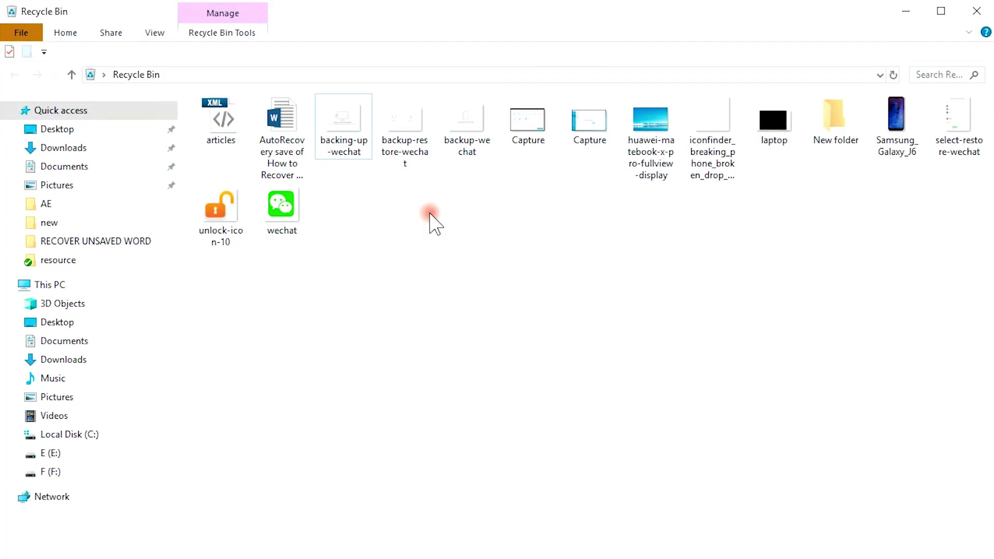
Restore the deleted AutoRecovery Word file from the Recycle Bin to the Desktop
right_click(280, 155)
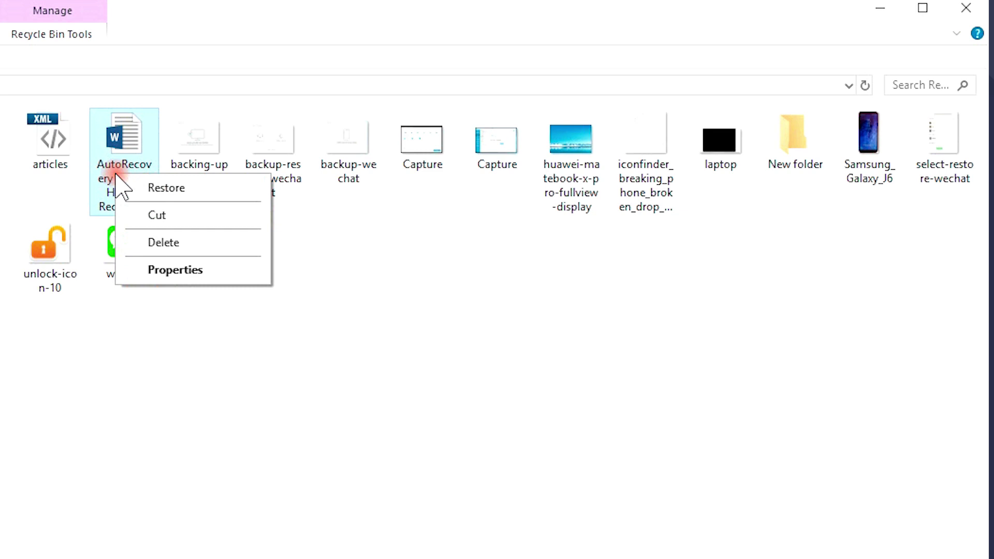
click(185, 192)
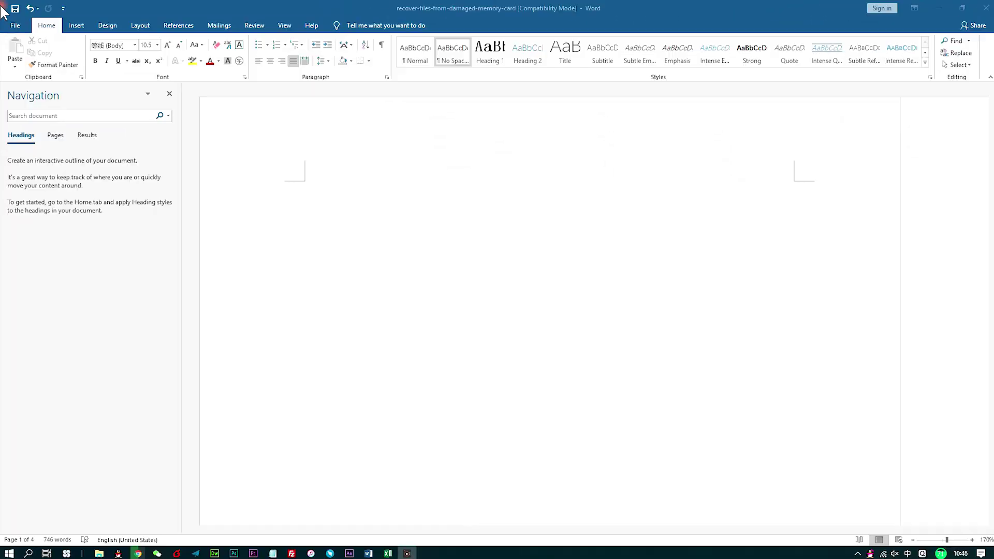
In Word Options > Save, select the whole AutoRecover file location path for copying
click(11, 25)
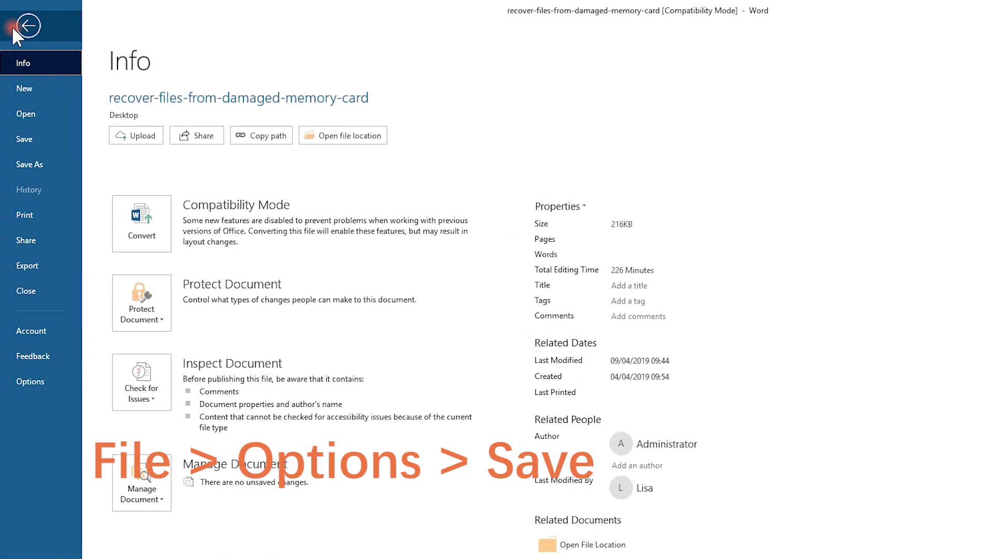
click(47, 382)
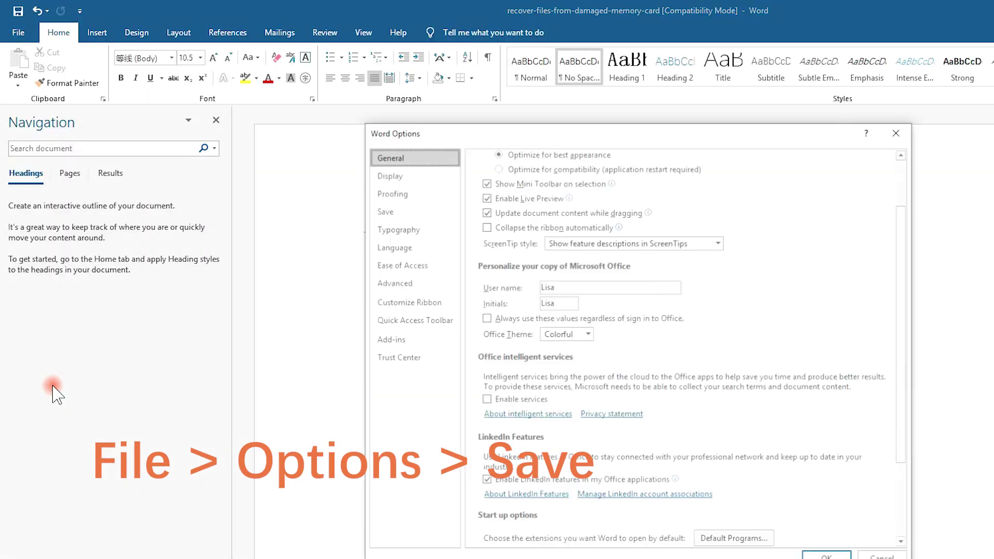
click(403, 213)
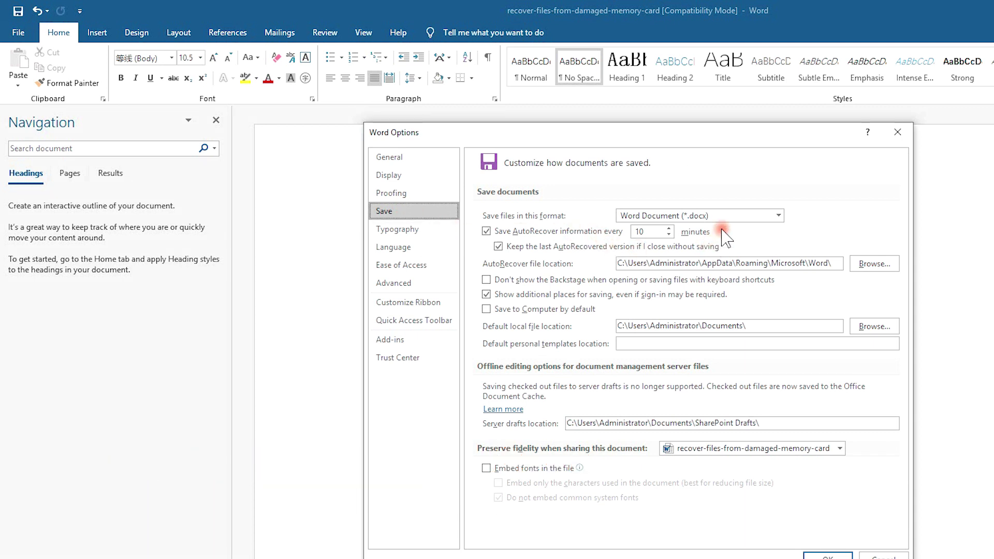
double_click(777, 262)
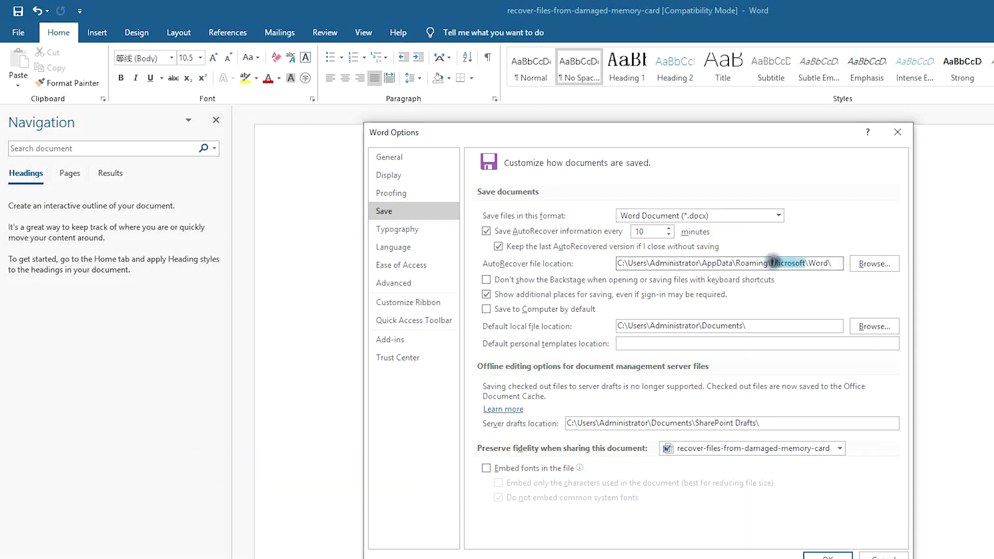
click(833, 265)
drag(833, 264, 608, 265)
key(ctrl+c)
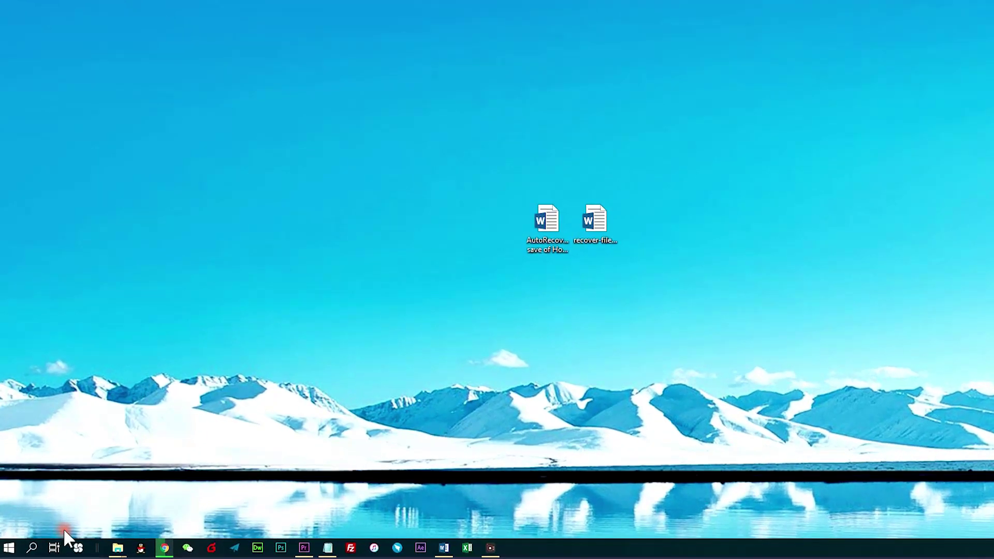
Open Word's AutoRecover folder by pasting its path into Windows search
key(super)
key(ctrl+v)
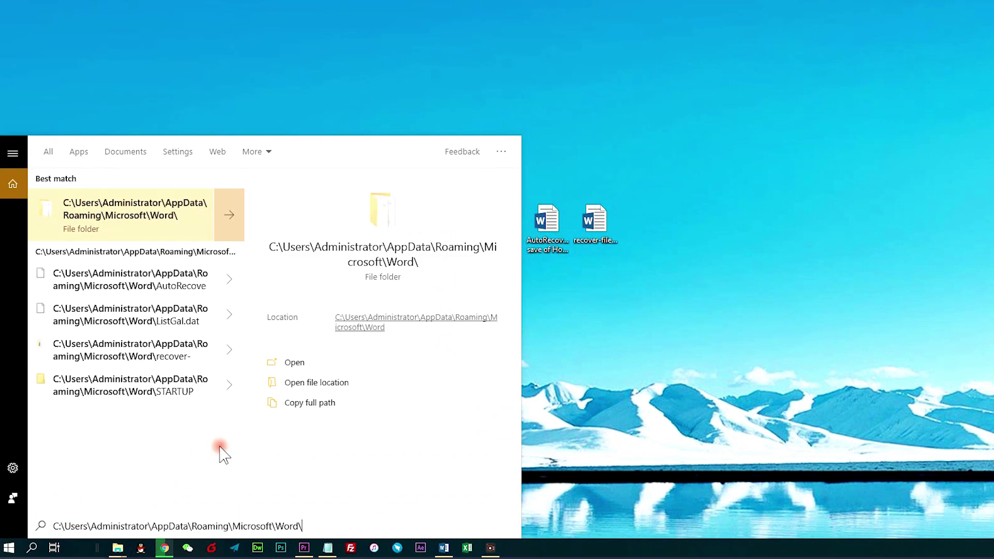
key(Return)
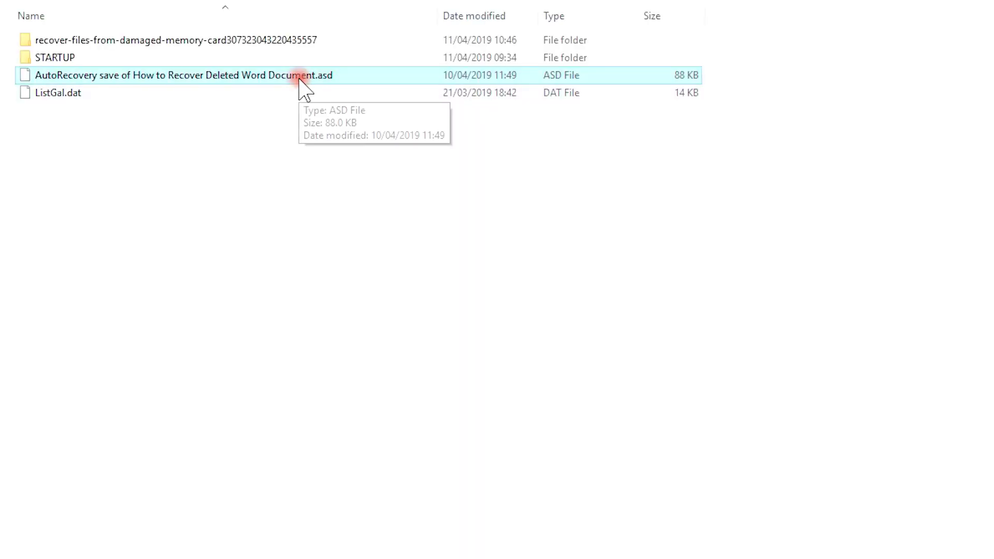
Copy the AutoRecovery .asd file to the desktop and rename its extension to .docx
click(311, 101)
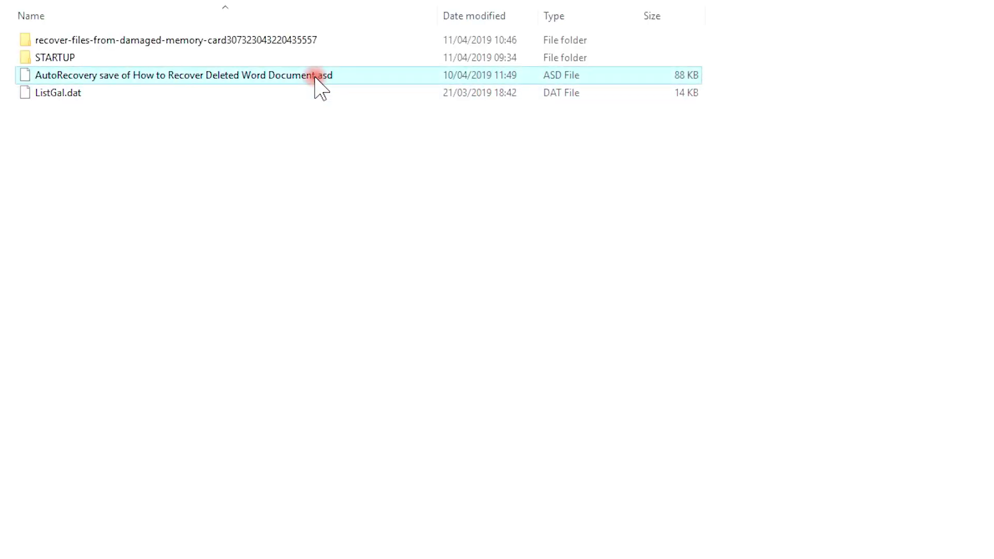
drag(318, 82, 78, 286)
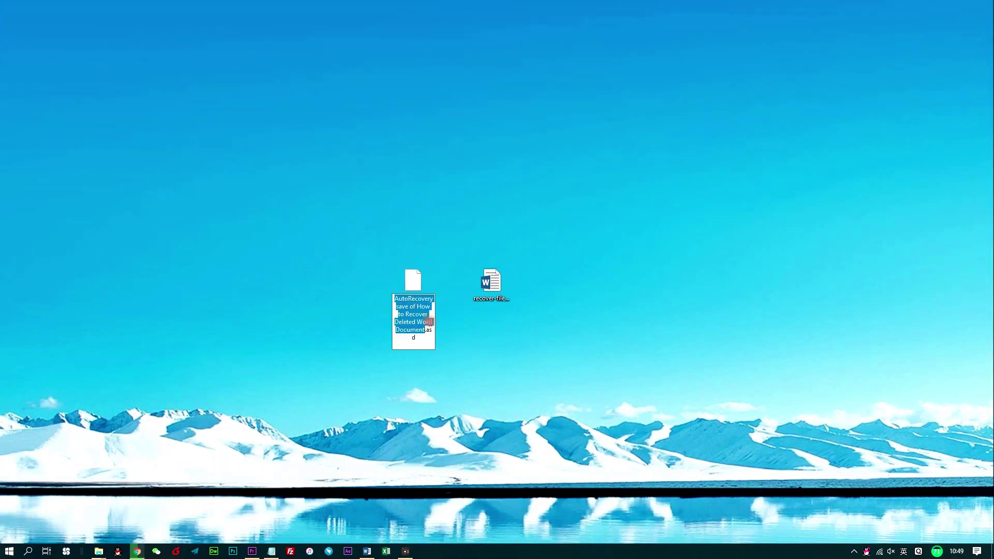
drag(424, 330, 429, 337)
text(.docx)
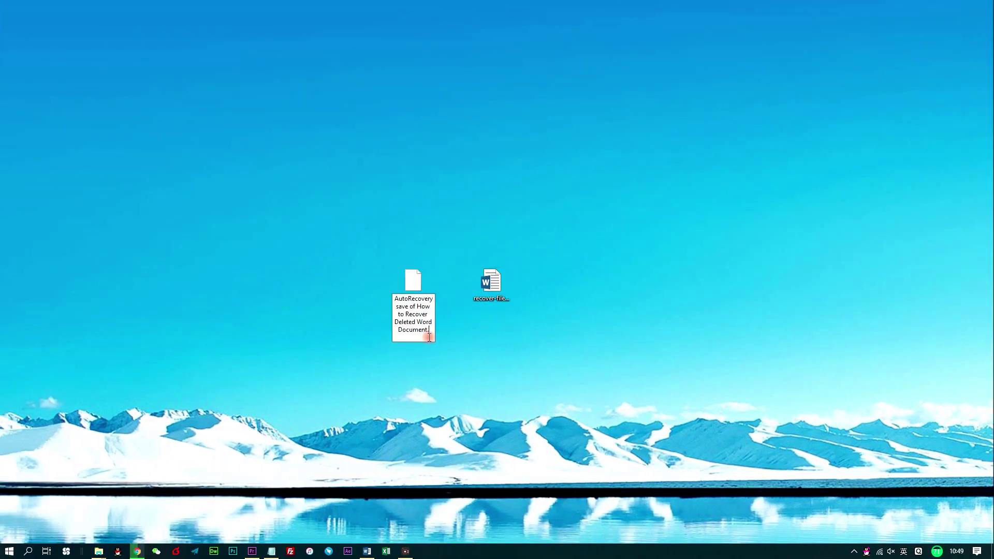
key(Return)
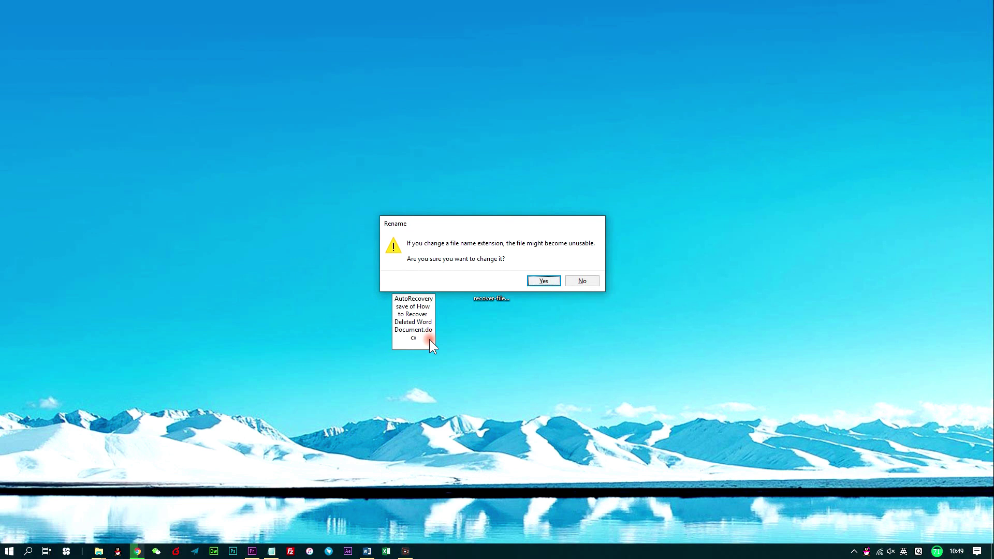
click(530, 279)
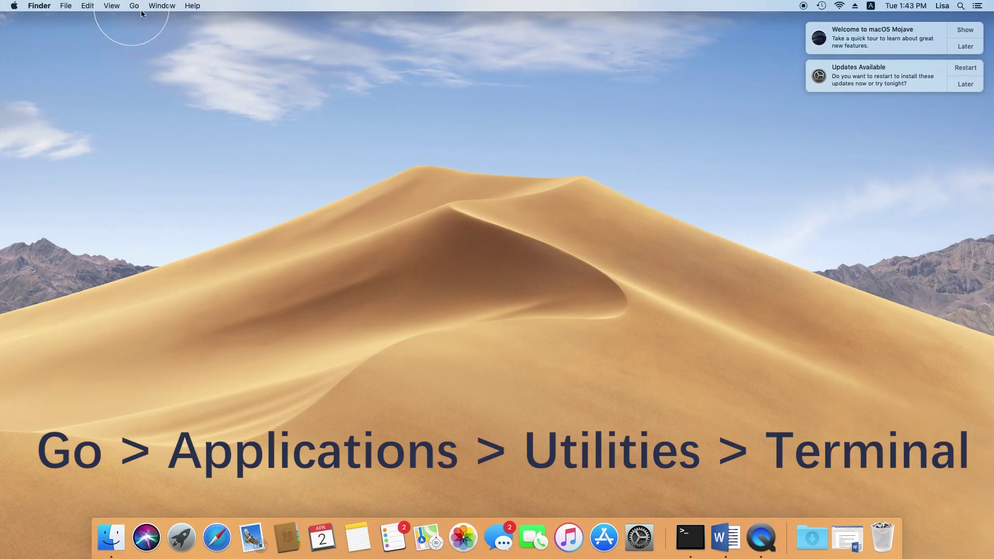
Launch Terminal from Applications > Utilities
click(134, 6)
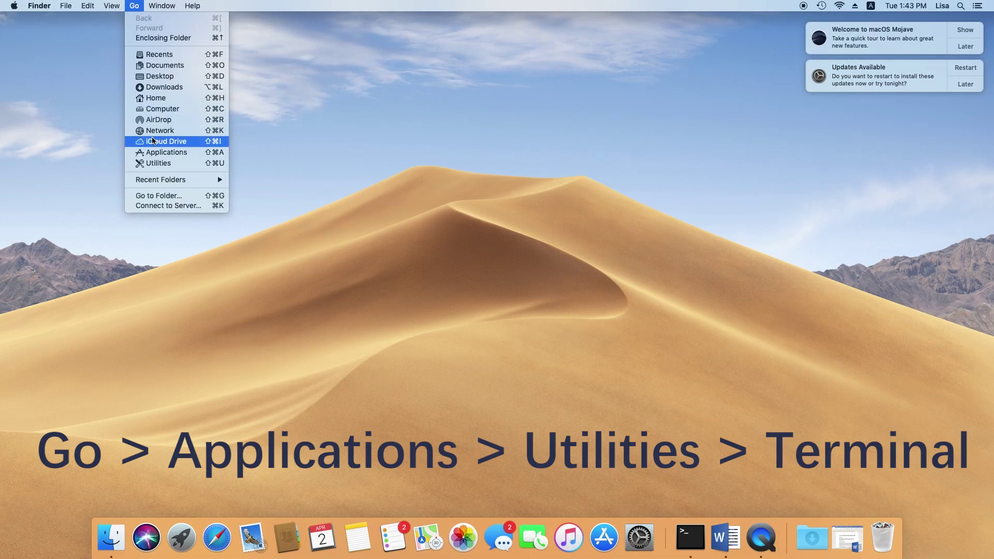
click(160, 153)
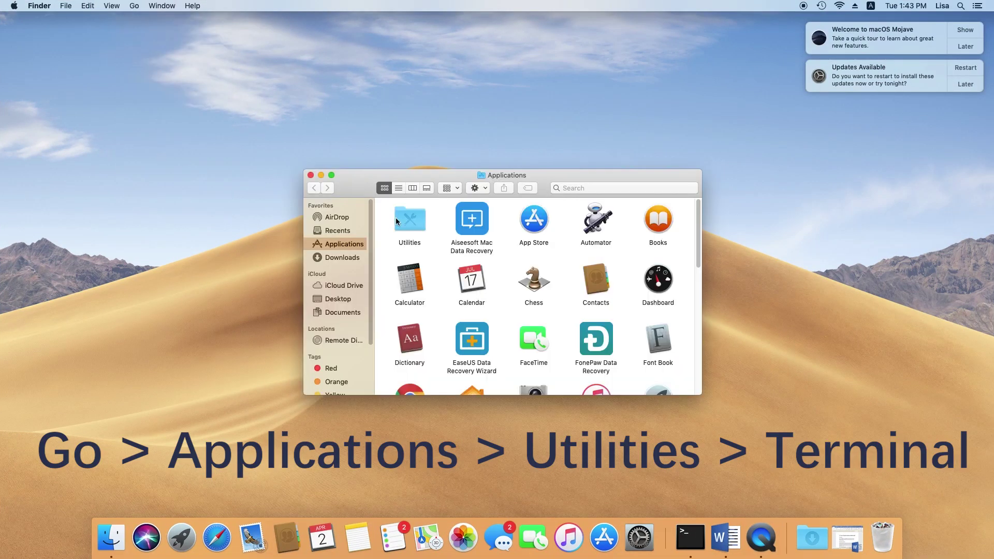
double_click(396, 222)
click(404, 360)
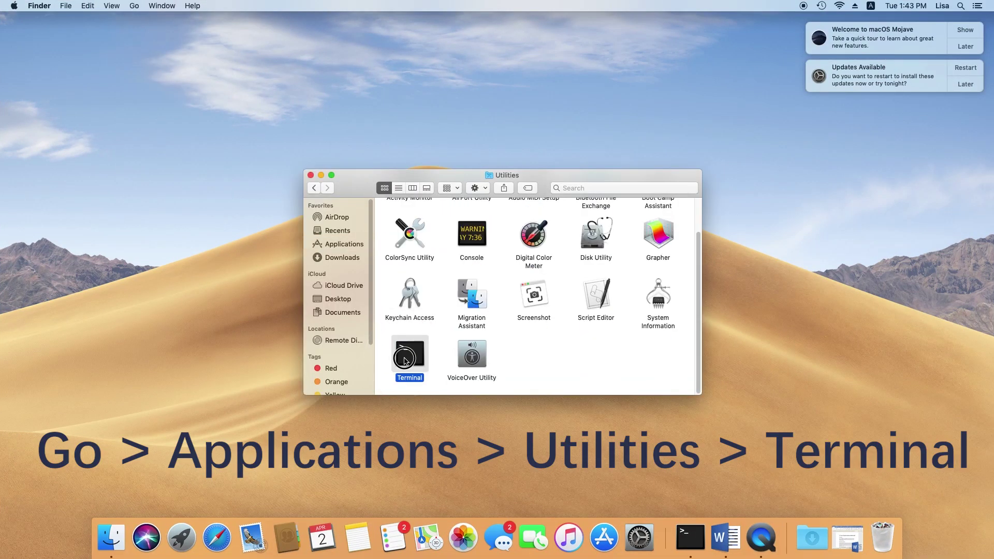
double_click(404, 360)
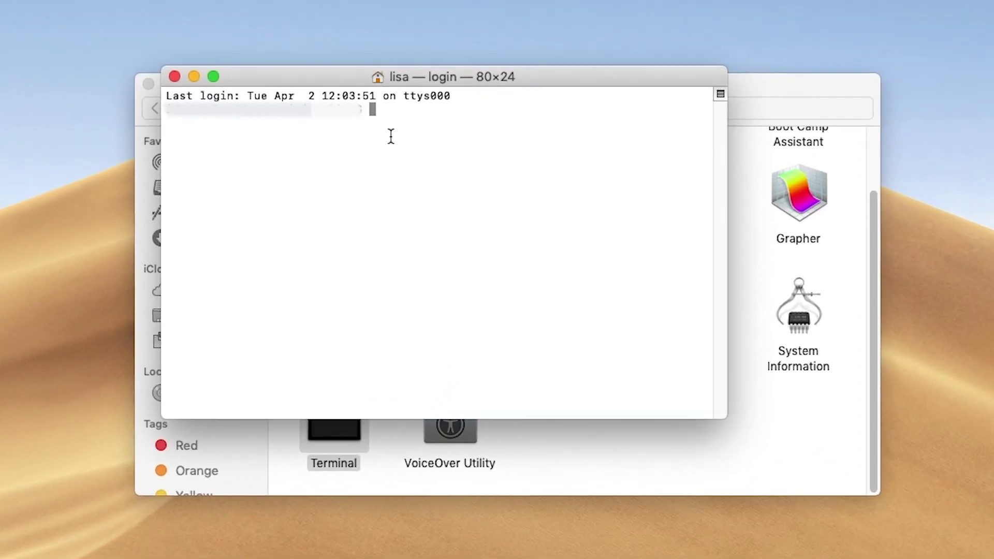
text(open)
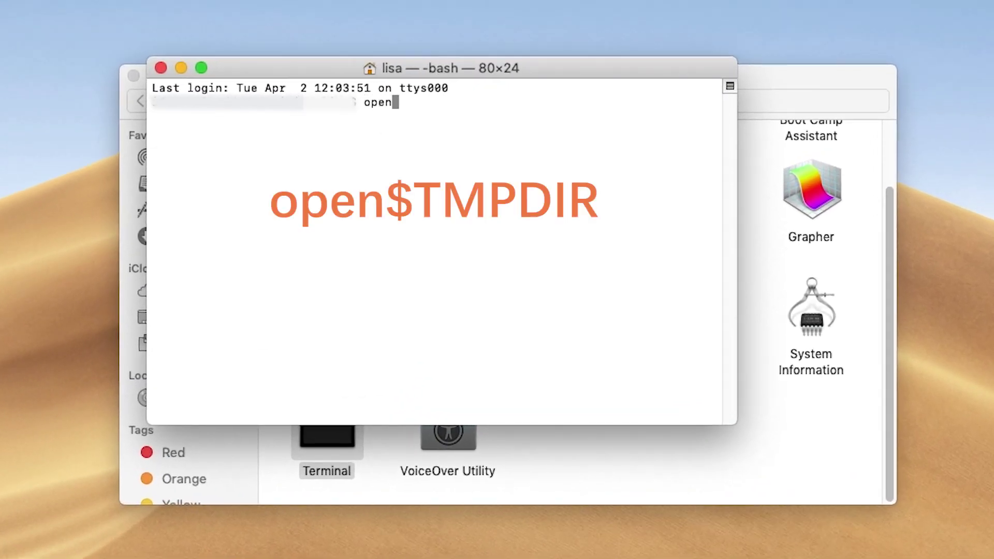
text($)
text(TMPDI)
text(R)
Run open $TMPDIR to reveal the Mac temporary folder, then return to Word
key(Return)
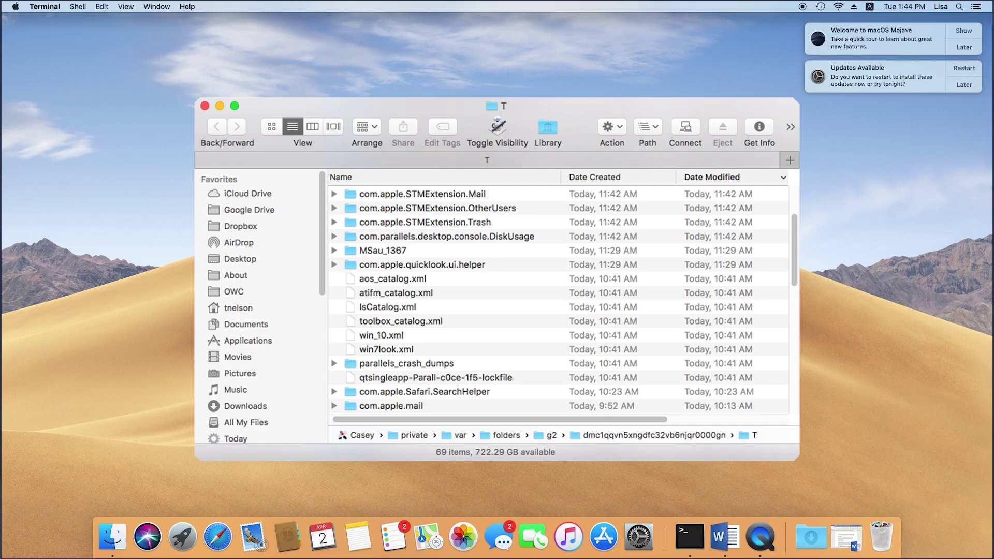
click(727, 540)
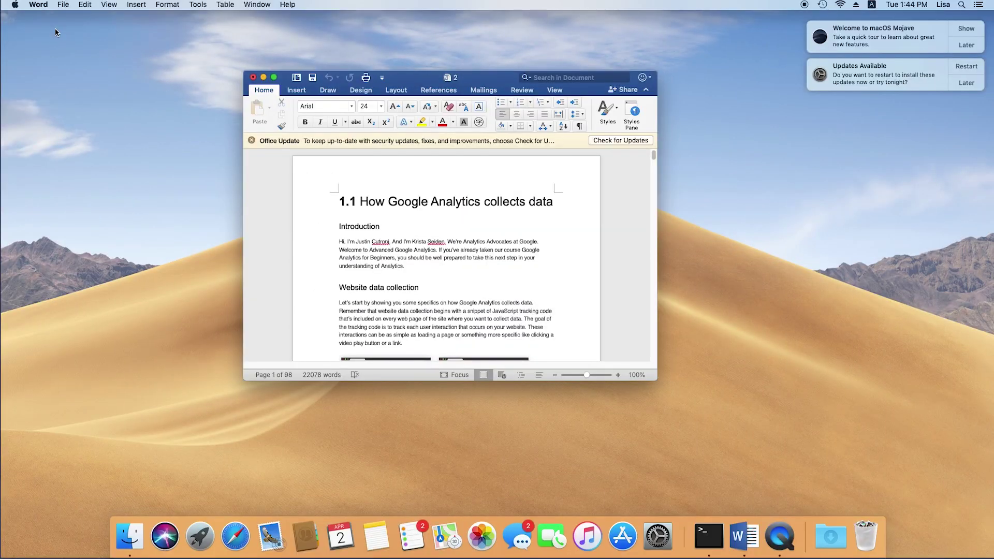
In Word Preferences > Save, enable 'Always create backup copy' with AutoRecover at 10 minutes
click(39, 5)
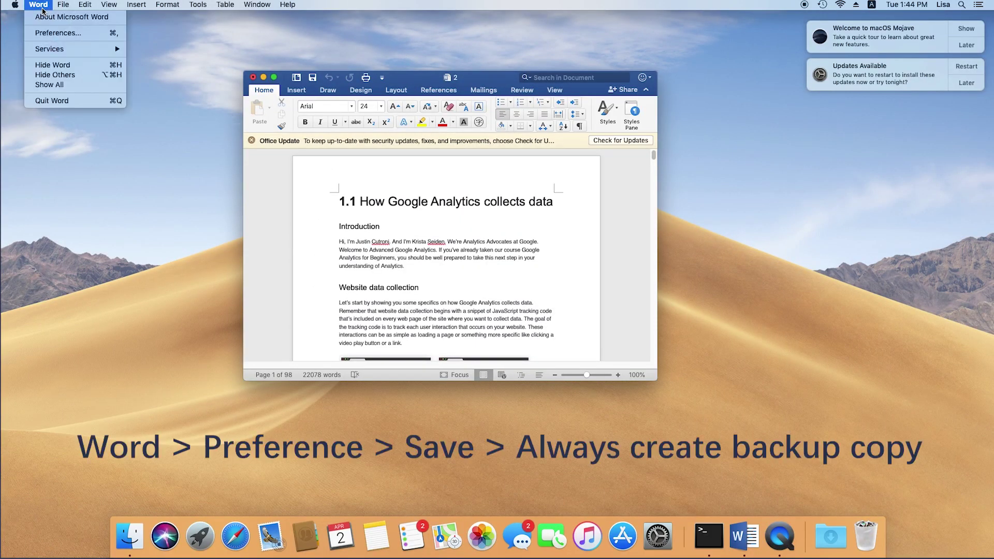
click(57, 32)
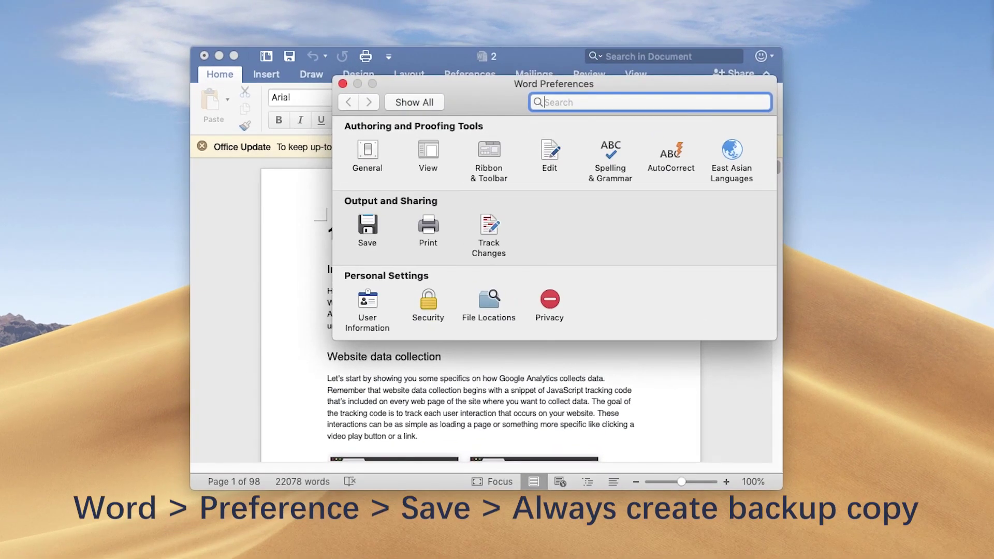
click(367, 226)
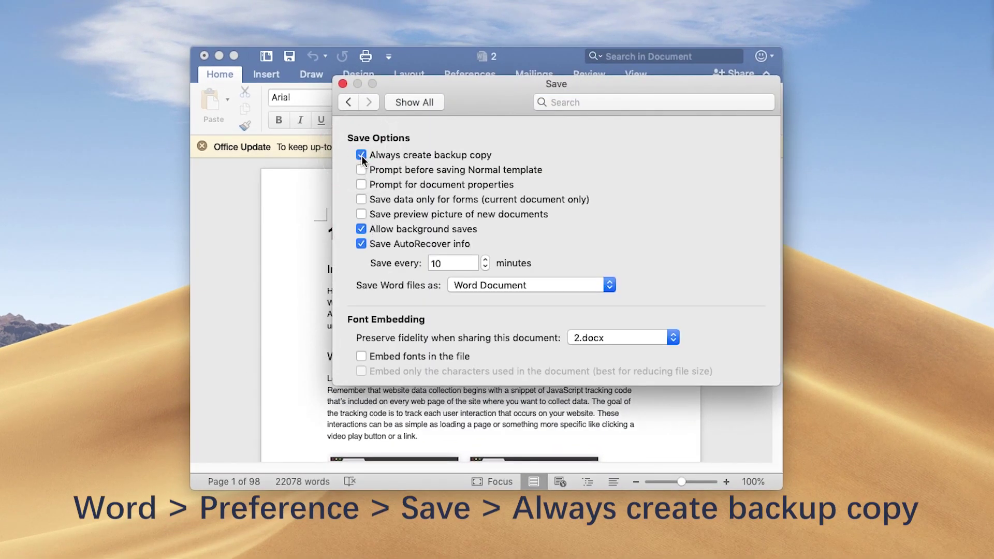
click(362, 155)
click(444, 264)
click(521, 286)
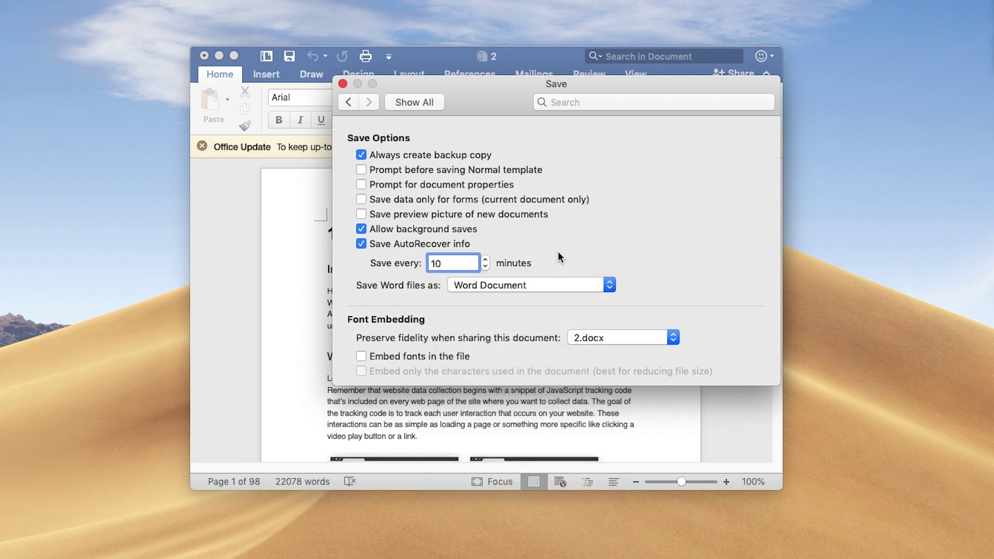
click(342, 83)
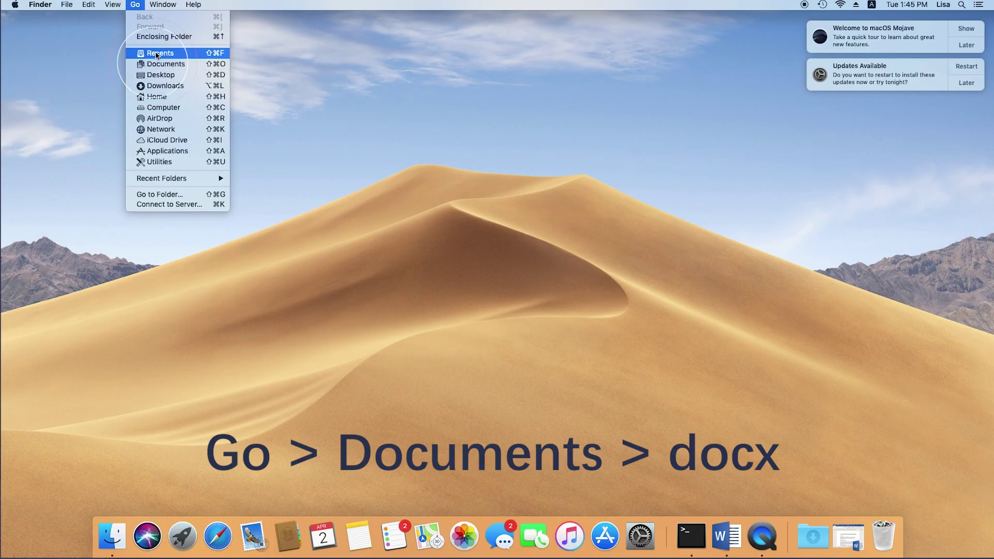
Search the Mac for .docx files and open the ~$2.docx temporary file in Word
key(super+f)
text(.DOCX)
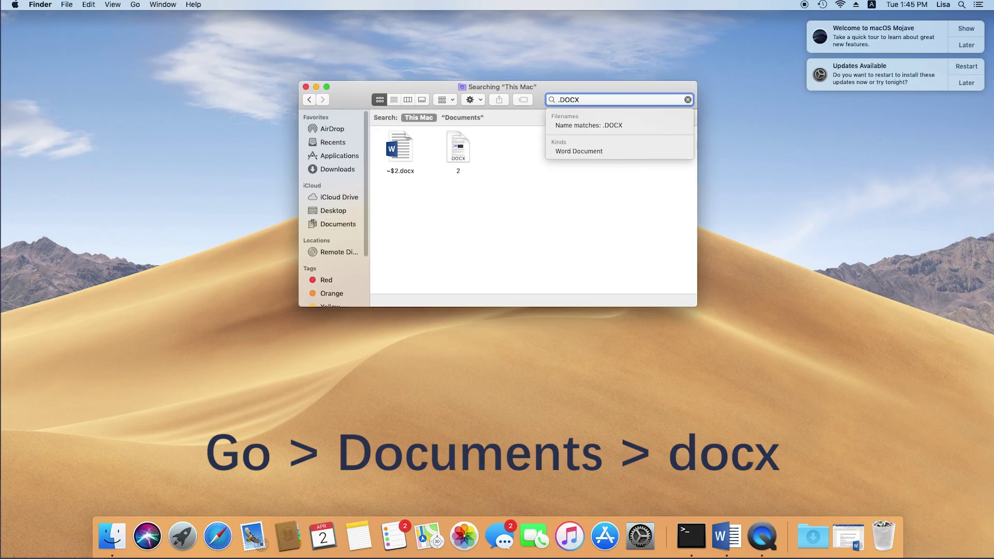
click(403, 164)
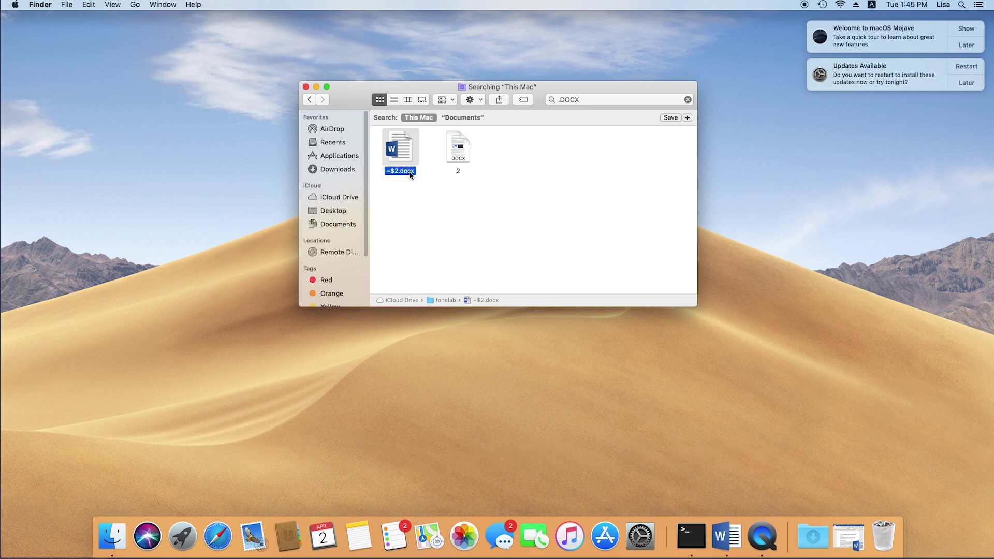
double_click(410, 172)
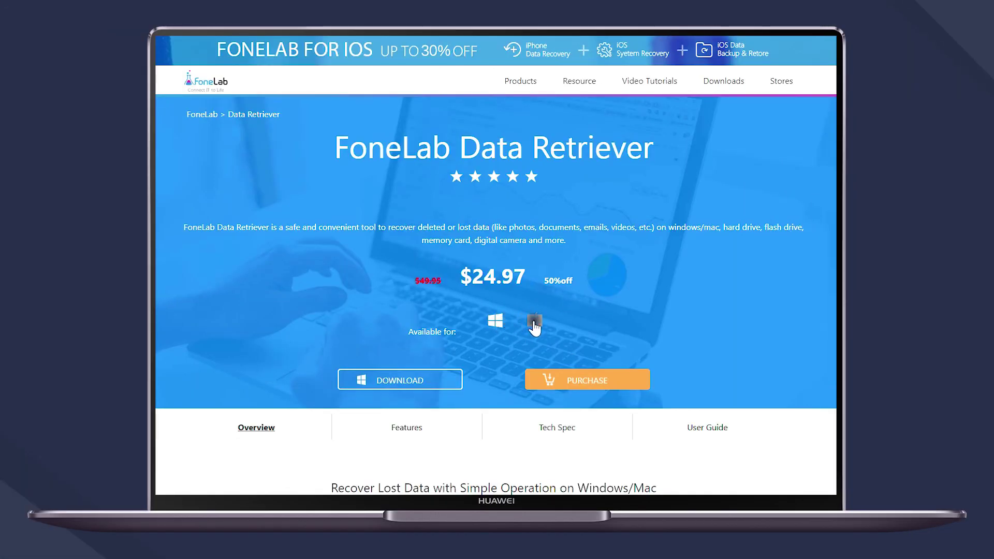
Choose the Mac download of Data Retriever, then launch FoneLab Data Retriever from the desktop
click(534, 323)
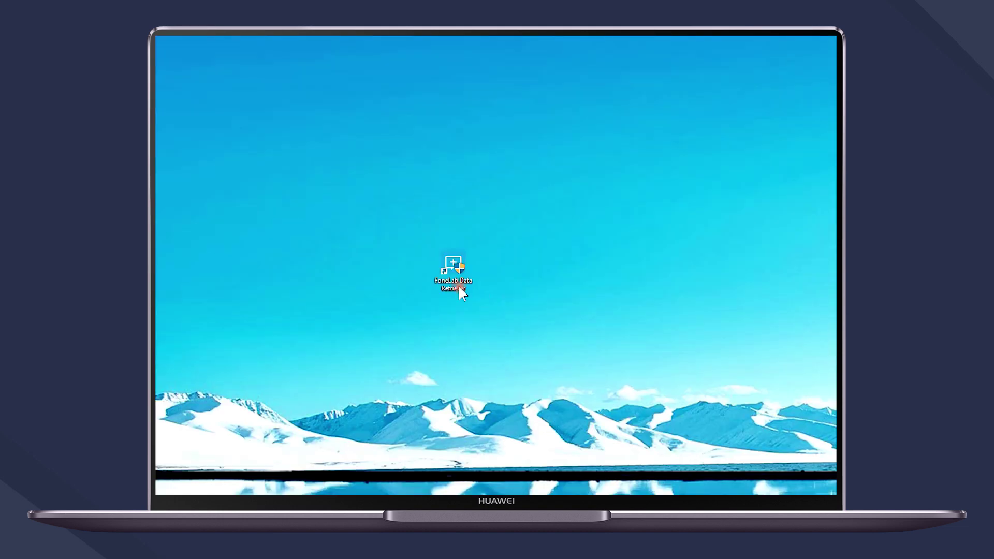
double_click(451, 272)
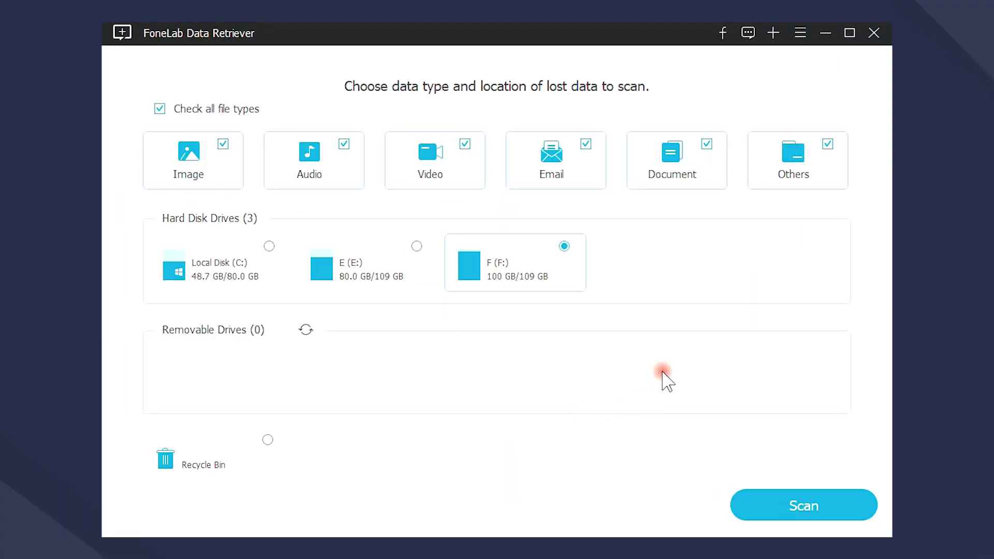
Scan drive F for Document file types only
click(159, 109)
click(641, 179)
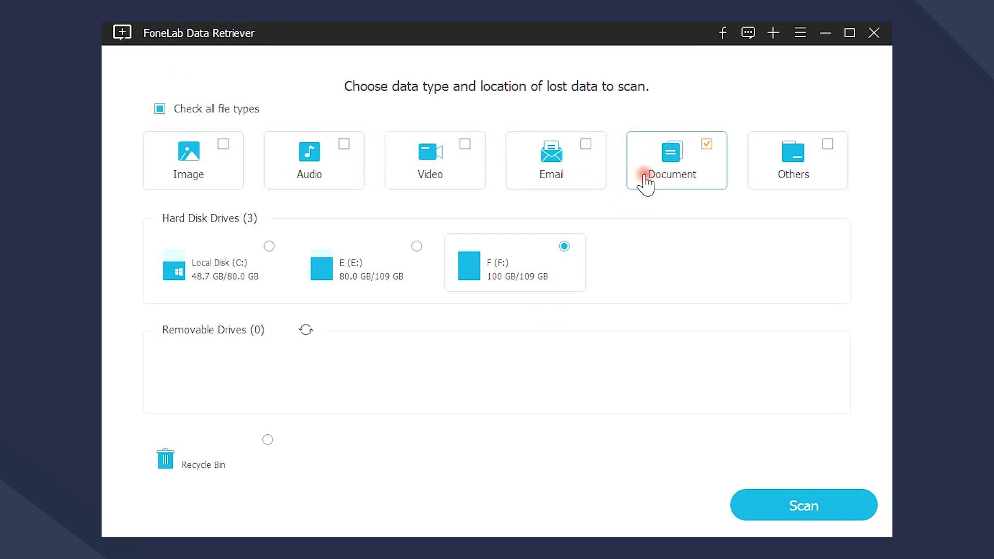
click(351, 281)
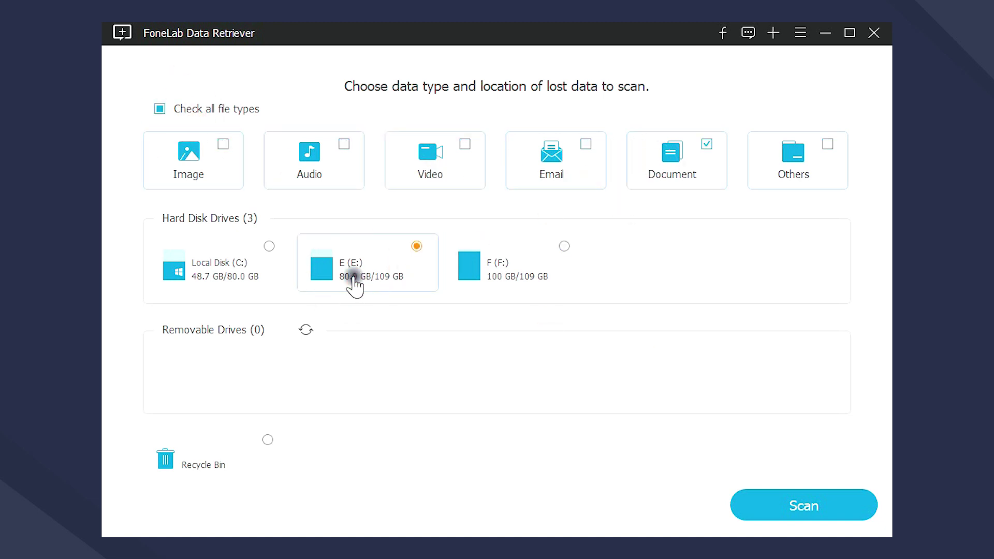
click(572, 274)
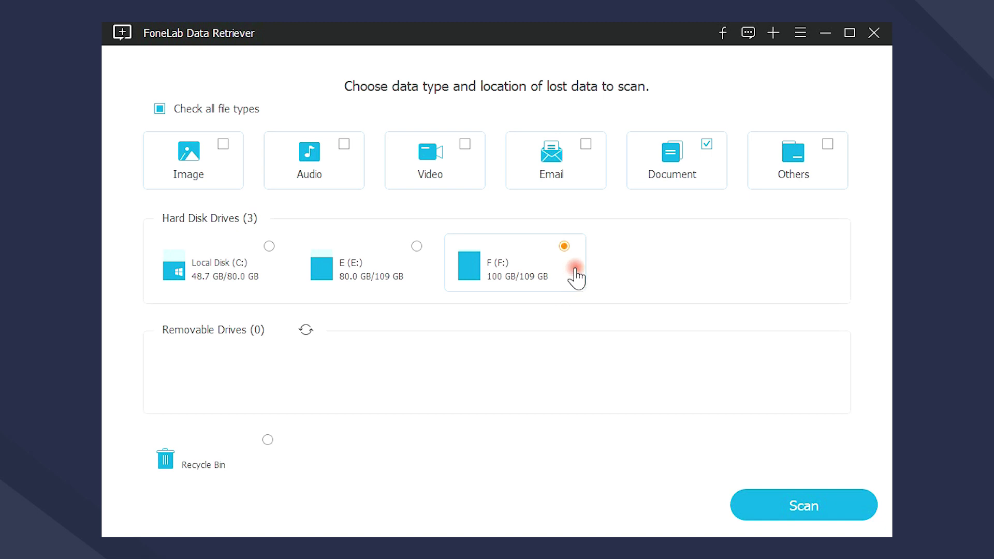
click(777, 504)
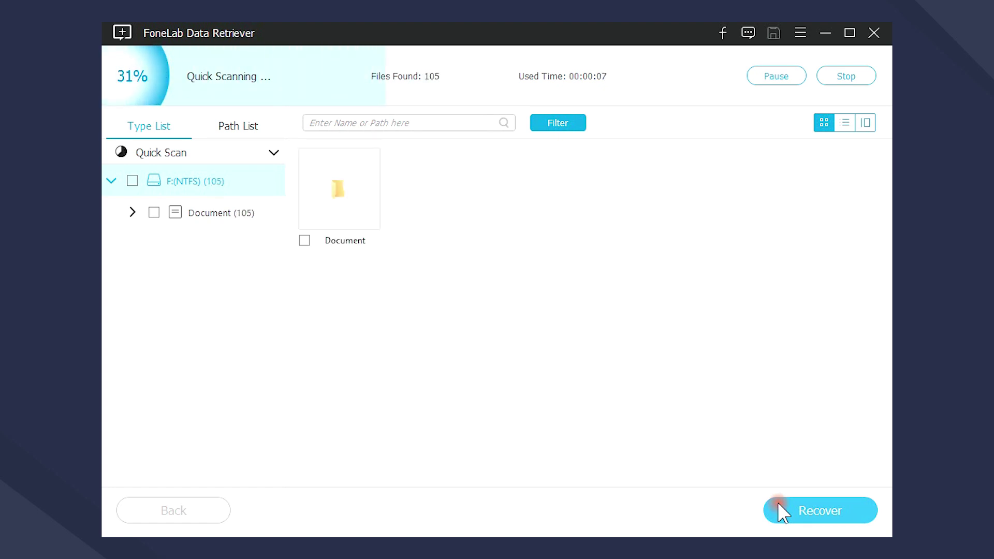
Open the Document > DOCX results folder and view details of $RXZXW29.docx
click(206, 216)
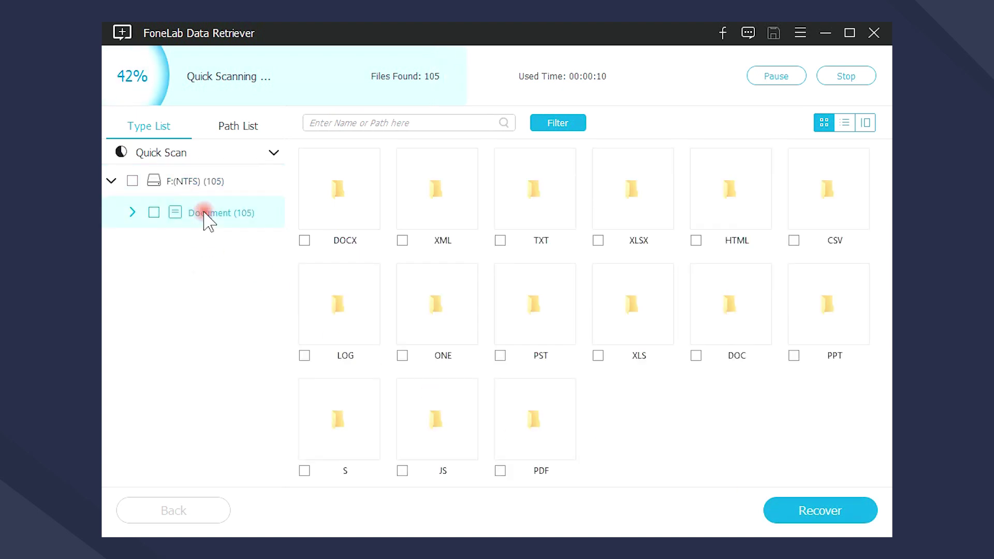
double_click(335, 190)
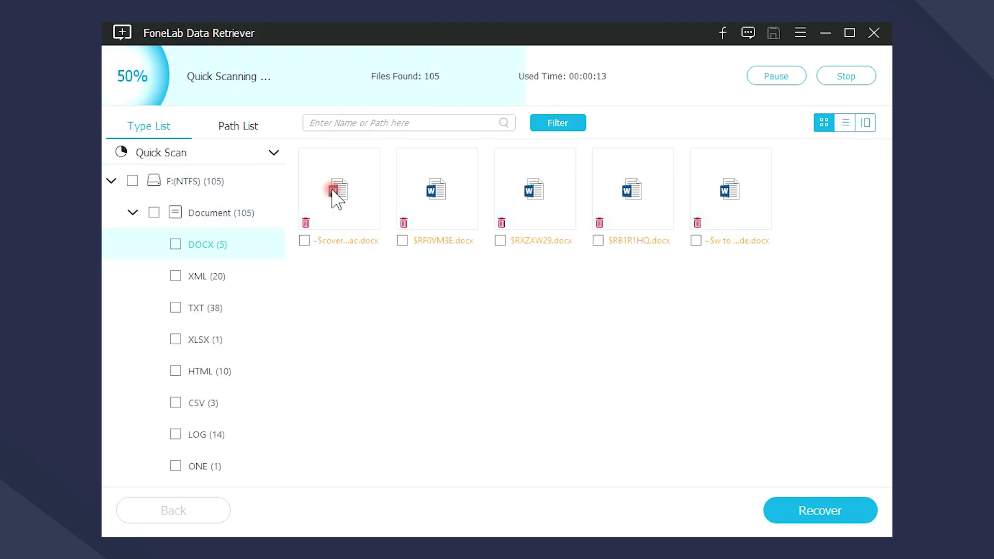
click(536, 191)
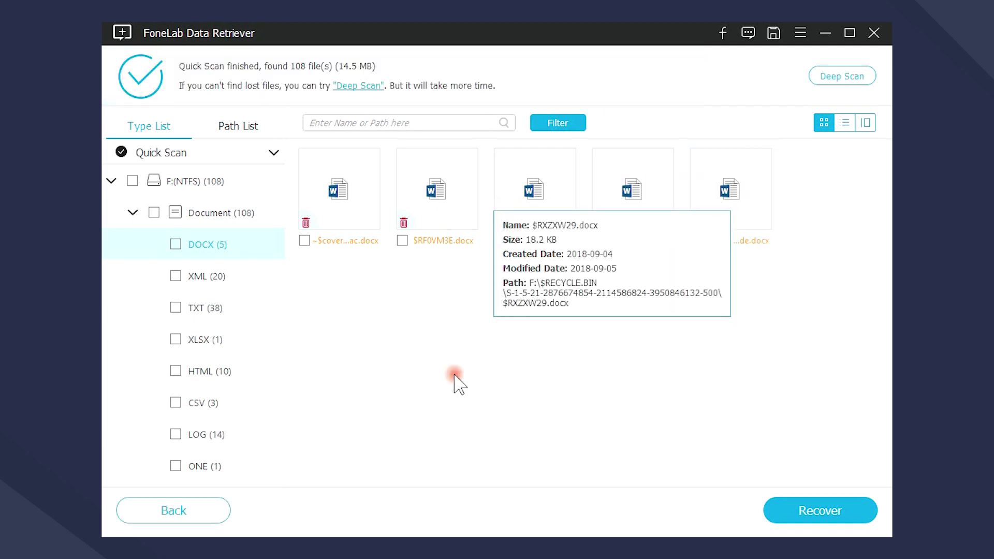
Review the results Filter settings and size units, then cancel without applying
click(557, 124)
click(526, 221)
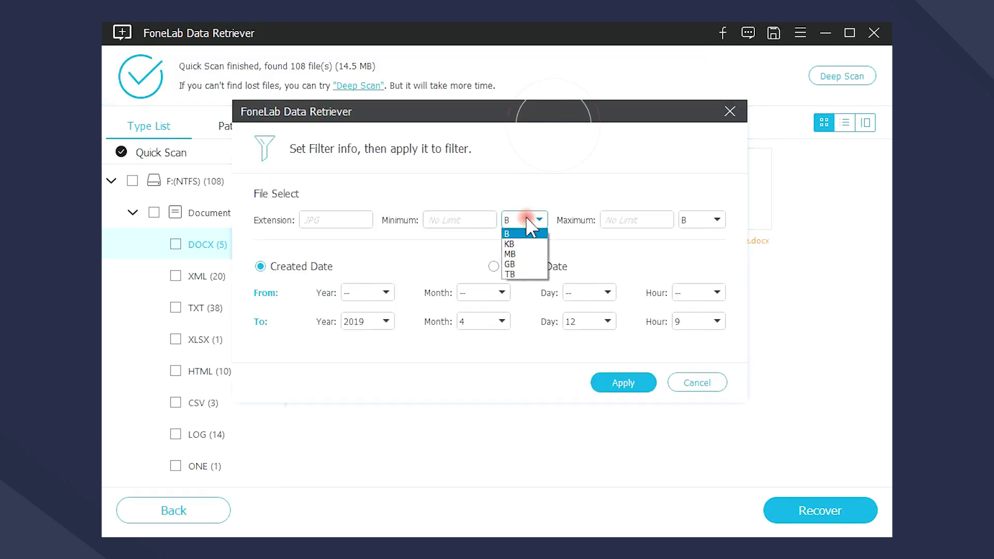
click(685, 386)
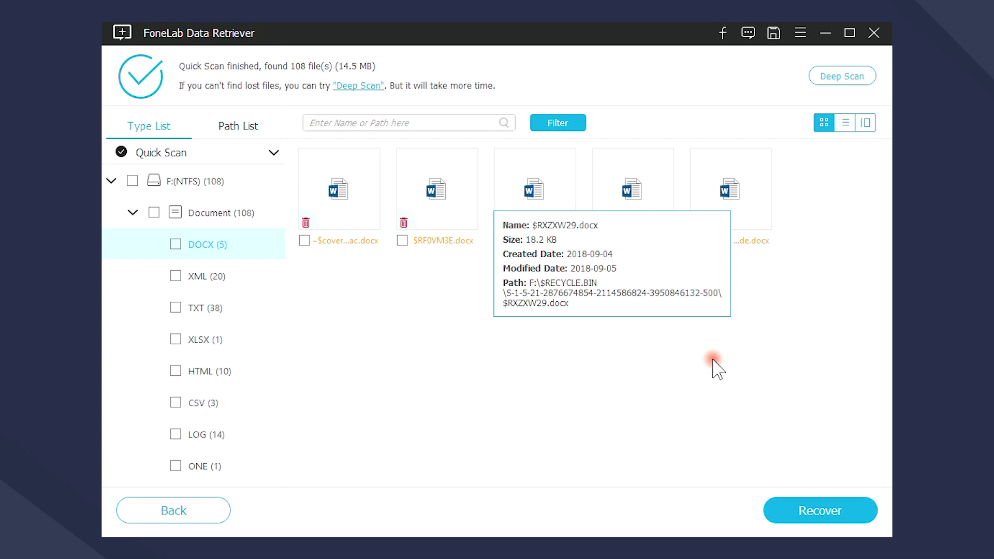
Start a Deep Scan and mark the first, second, third and fifth DOCX files for recovery
click(836, 78)
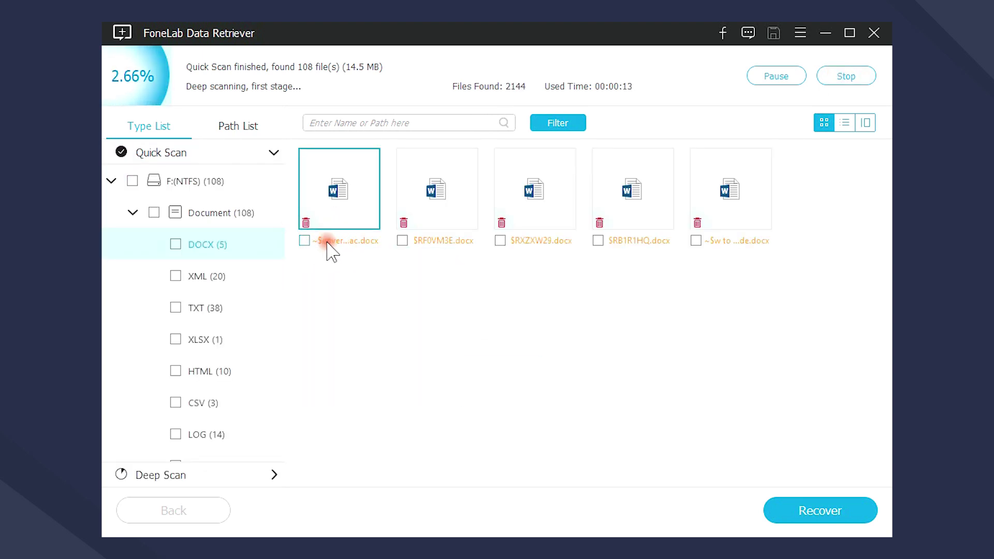
click(326, 243)
click(400, 242)
click(501, 241)
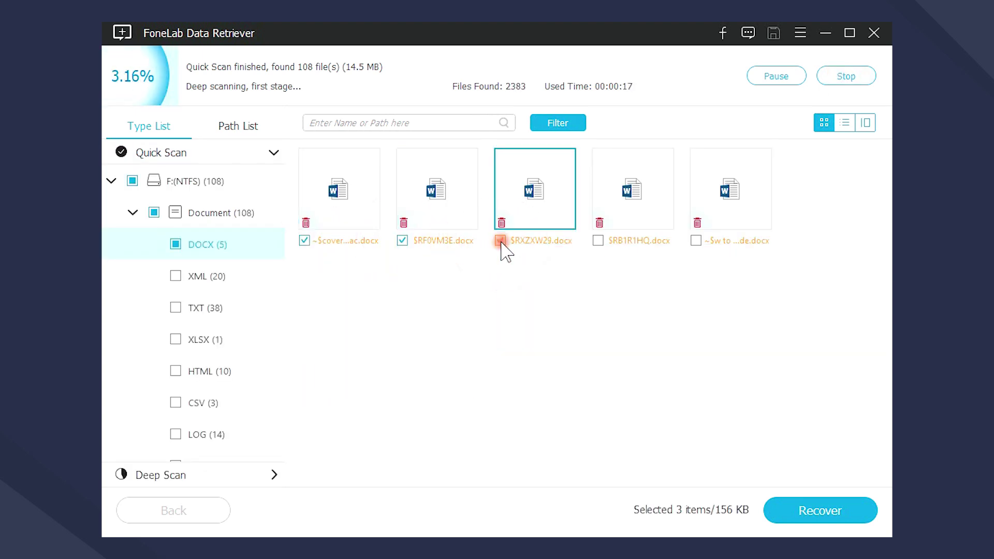
click(696, 241)
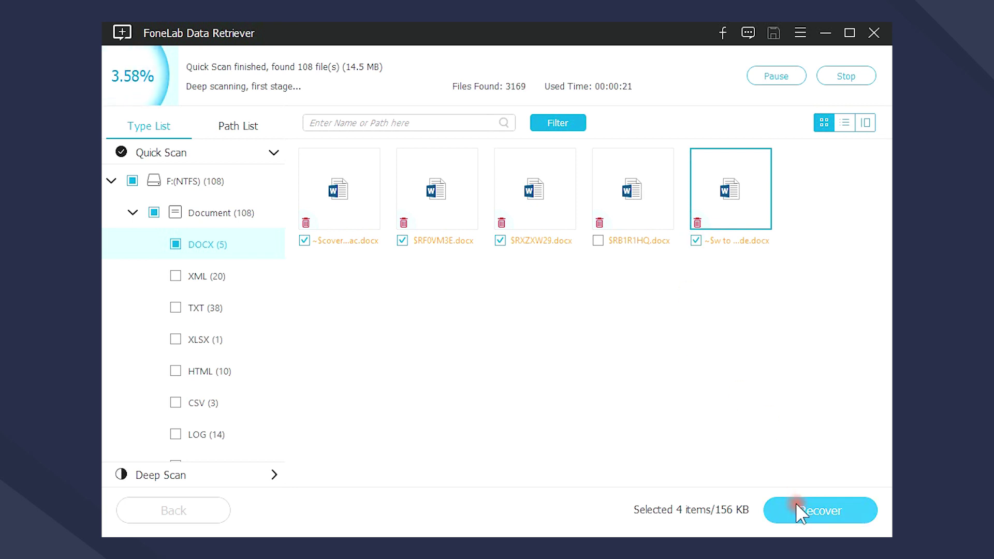